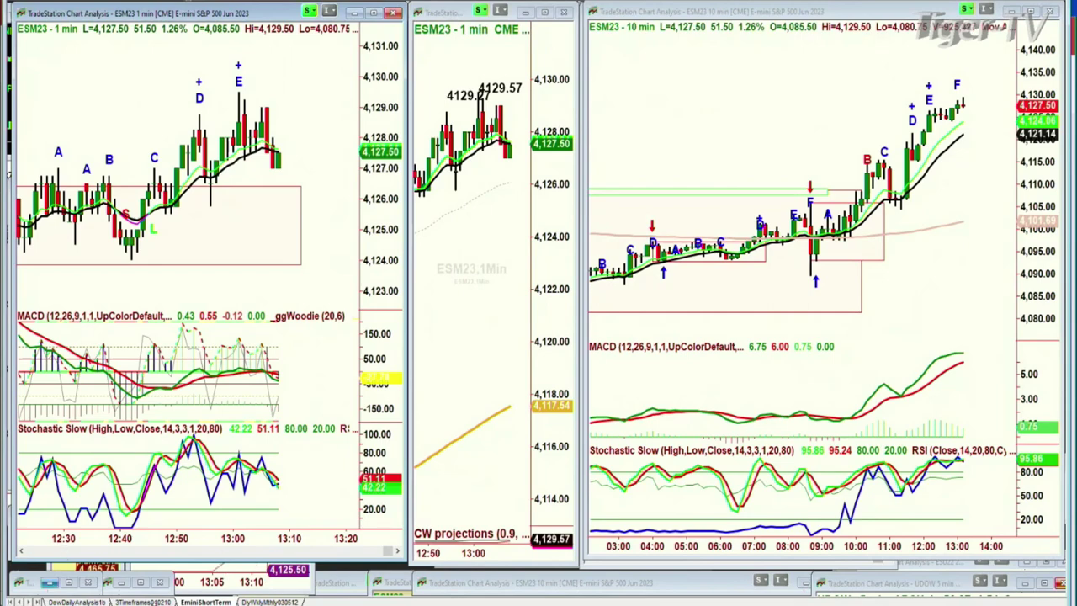
Open the 3Timeframes010210 workspace and lower the A and B labels on the corn daily chart to just above their March highs.
{"action": "left_click", "coordinate": [147, 602]}
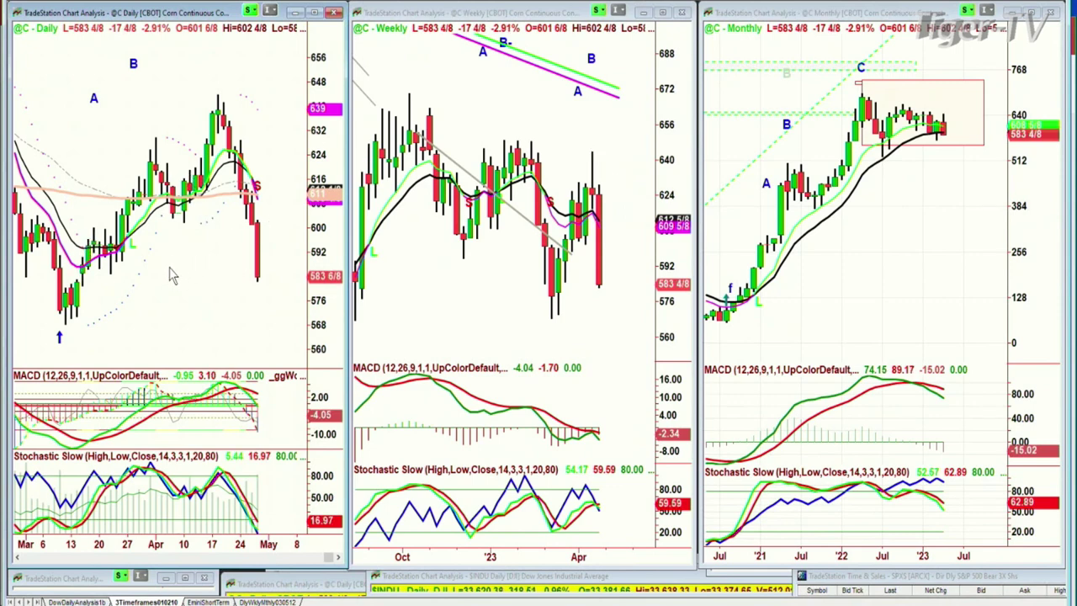
{"action": "left_click_drag", "start_coordinate": [98, 111], "coordinate": [99, 227]}
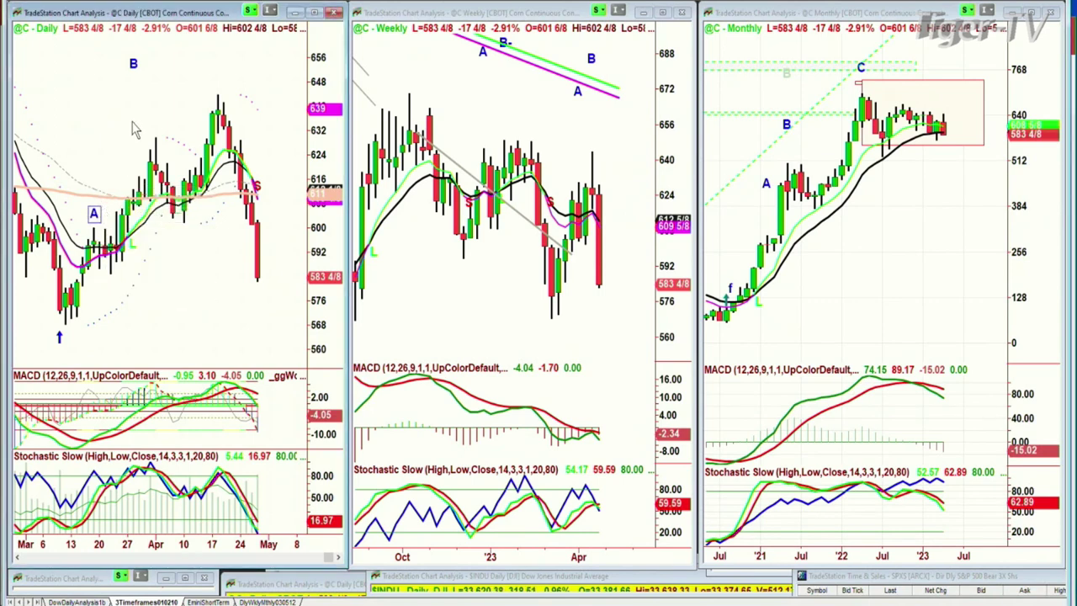
{"action": "left_click_drag", "start_coordinate": [134, 64], "coordinate": [134, 162]}
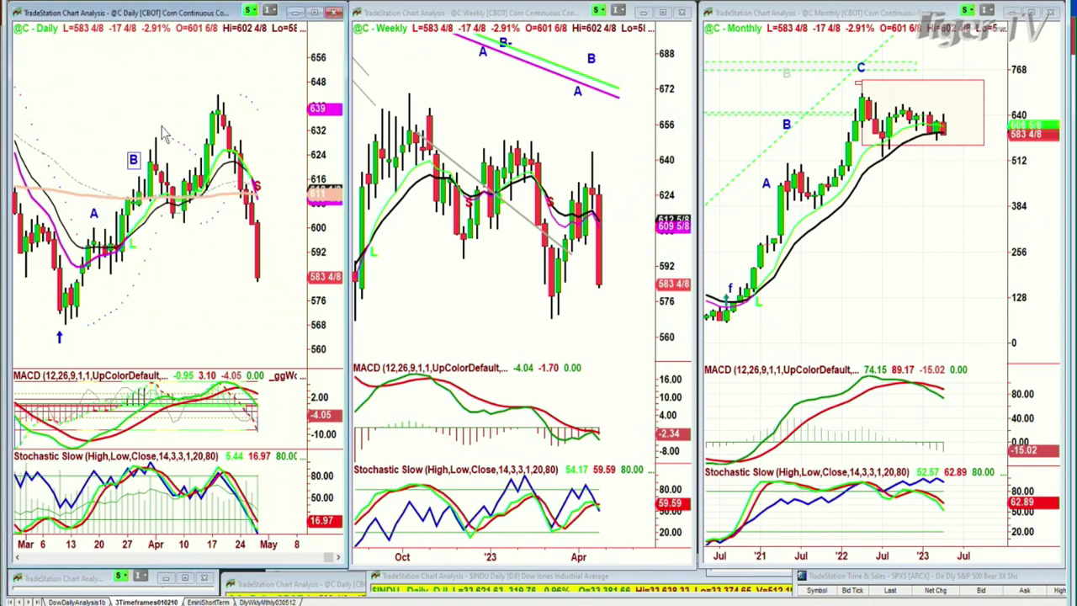
Label the early-April high C and the mid-April high D on the corn daily chart, with a red !! mark above D.
{"action": "scroll", "coordinate": [164, 135], "scroll_direction": "up", "scroll_amount": 2}
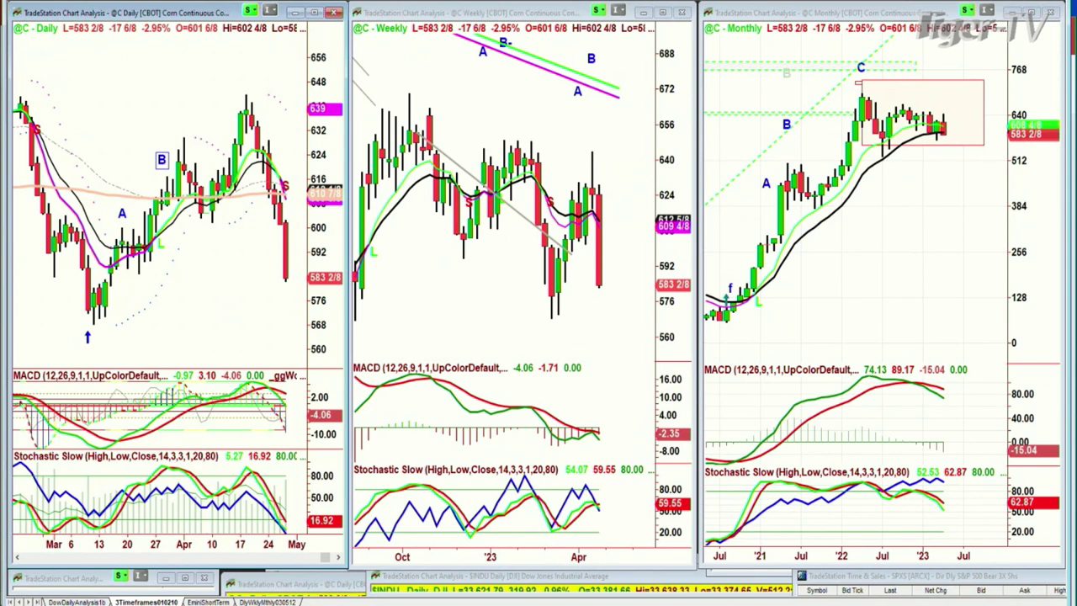
{"action": "left_click", "coordinate": [177, 126]}
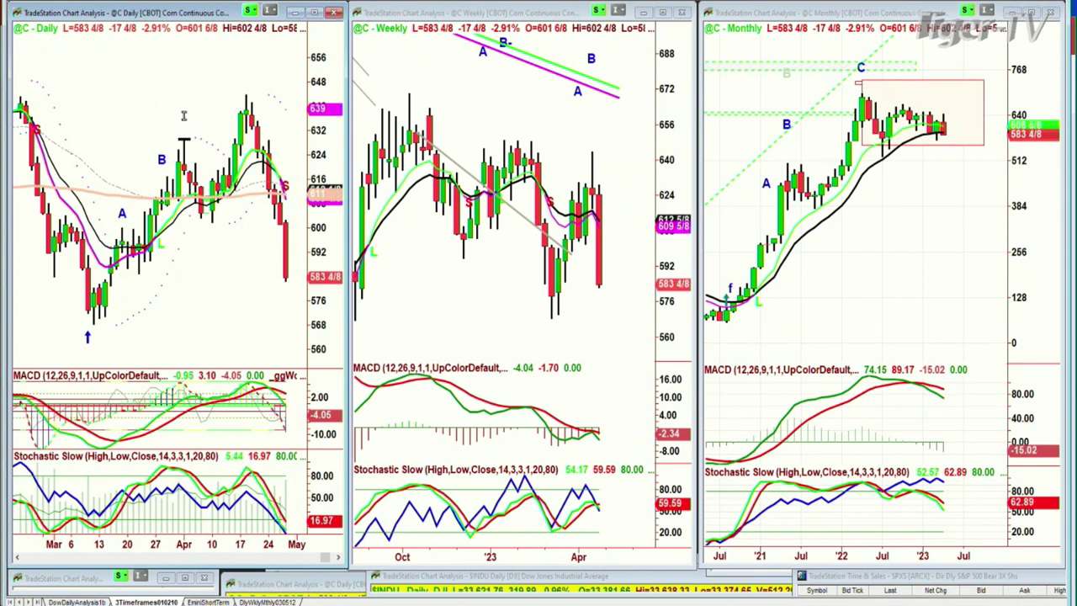
{"action": "type", "text": "C"}
{"action": "left_click", "coordinate": [240, 82]}
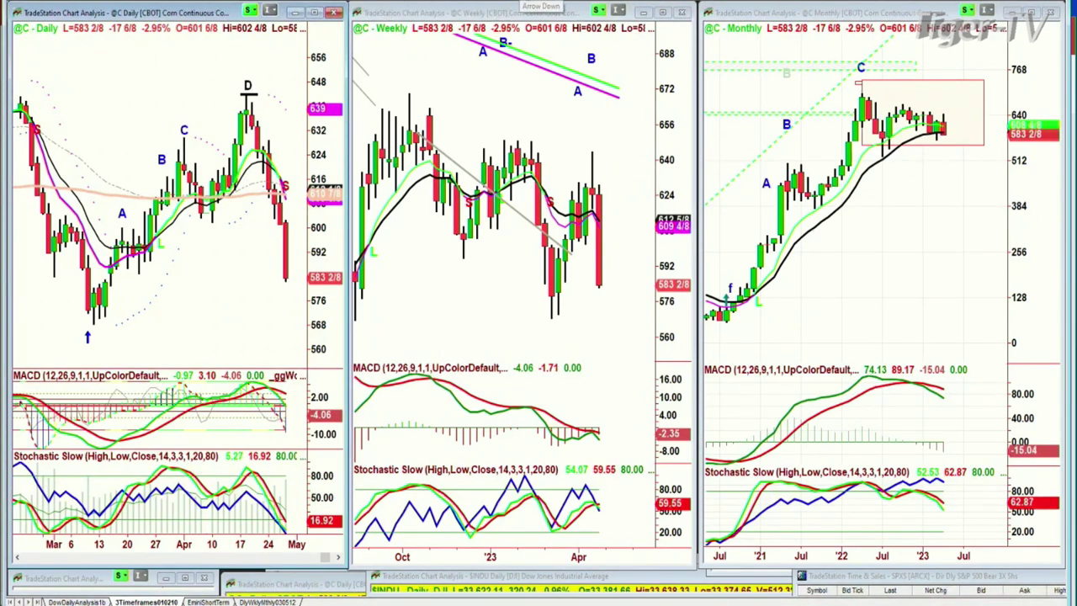
{"action": "left_click", "coordinate": [250, 69]}
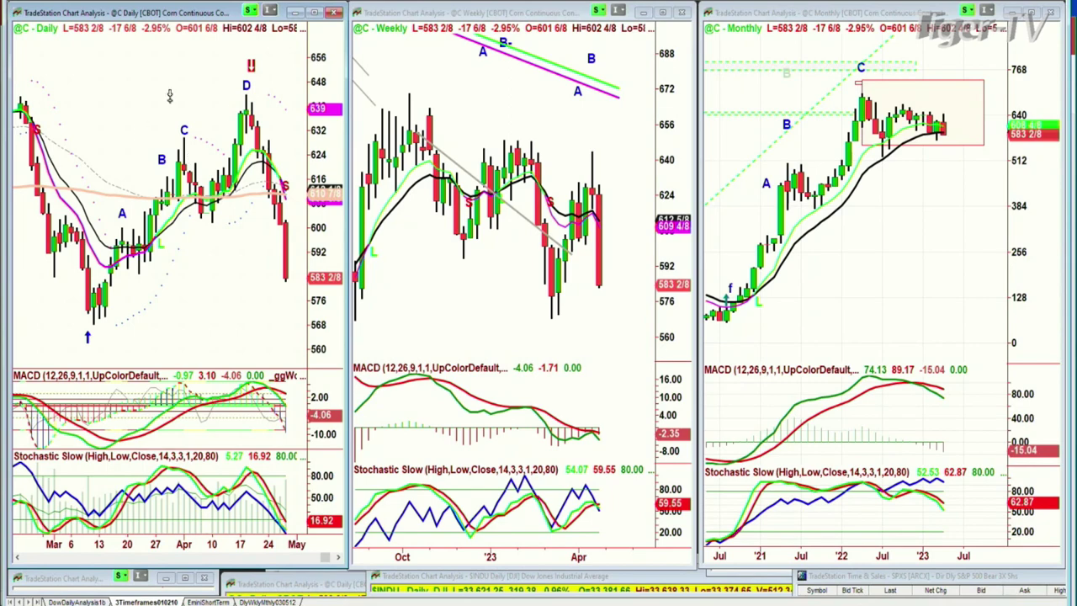
{"action": "scroll", "coordinate": [223, 239], "scroll_direction": "down", "scroll_amount": 3}
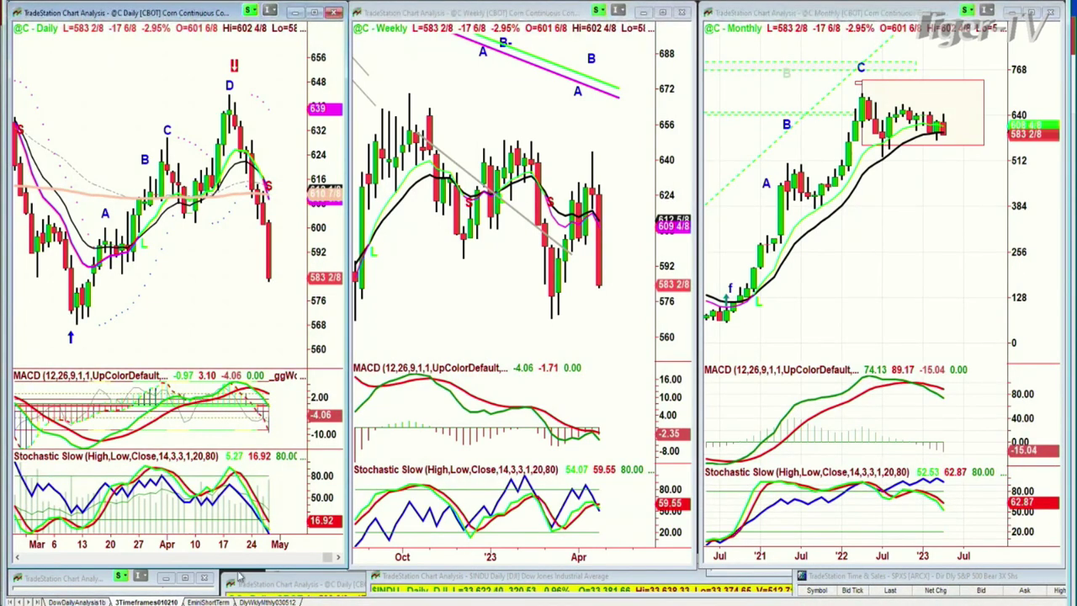
Load the soybeans continuous contract @S in the daily, weekly and monthly charts.
{"action": "type", "text": "$"}
{"action": "key", "text": "Return"}
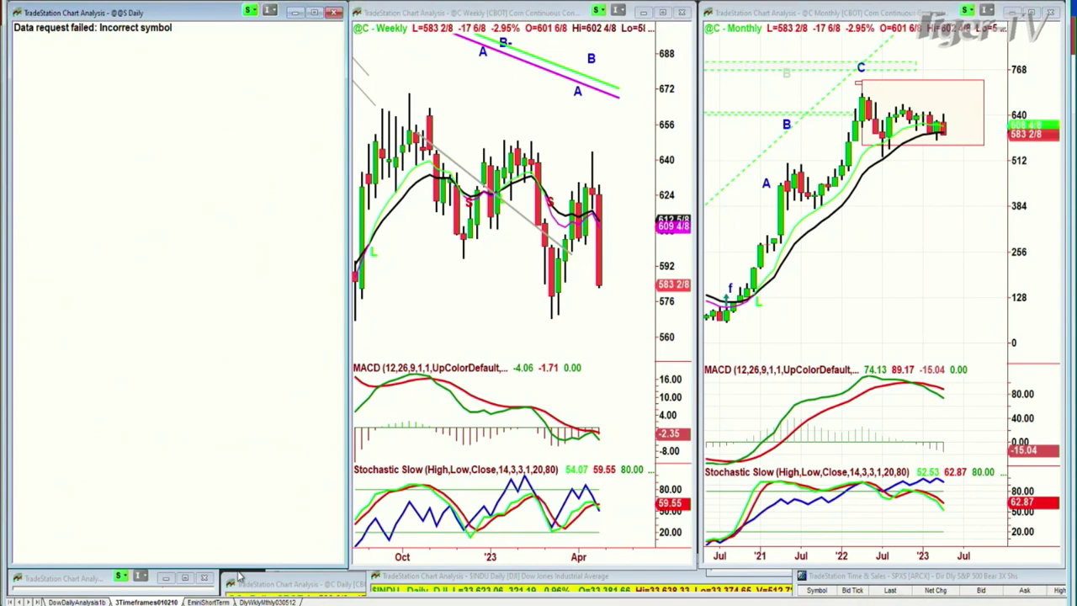
{"action": "type", "text": "S"}
{"action": "key", "text": "Return"}
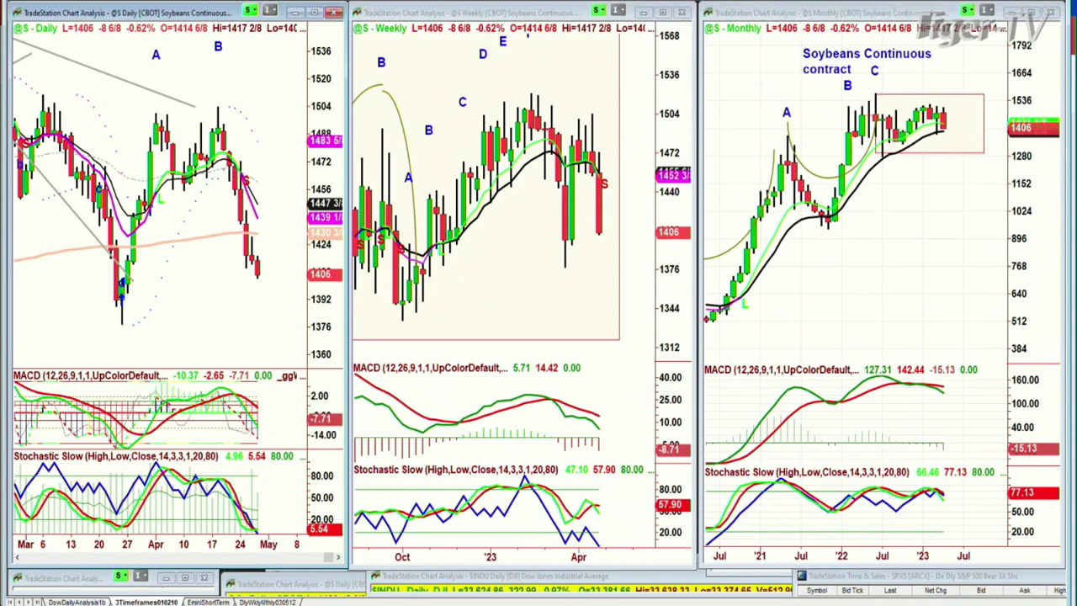
Load the wheat continuous contract @W and examine its earlier weekly and monthly history, including the June 2020 monthly bar's data.
{"action": "type", "text": "@W"}
{"action": "key", "text": "Return"}
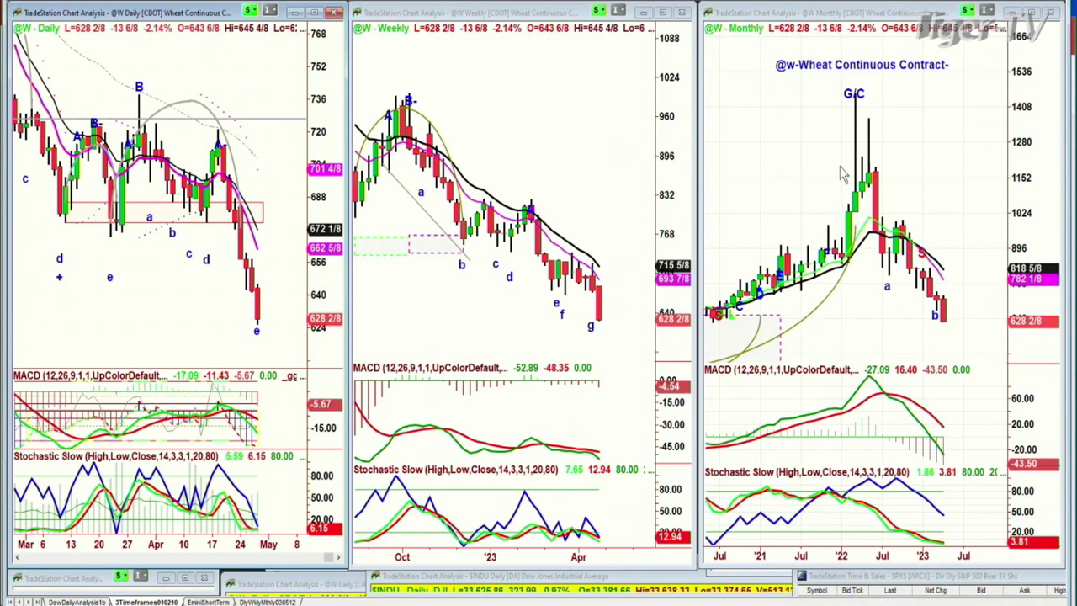
{"action": "scroll", "coordinate": [545, 202], "scroll_direction": "up", "scroll_amount": 1}
{"action": "scroll", "coordinate": [545, 206], "scroll_direction": "up", "scroll_amount": 2}
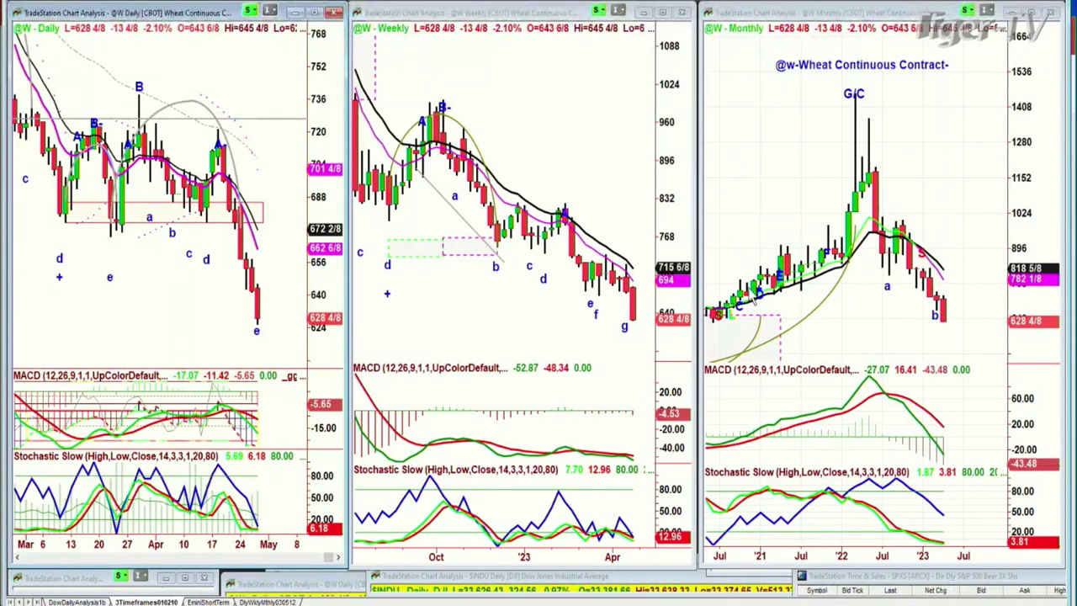
{"action": "scroll", "coordinate": [879, 358], "scroll_direction": "up", "scroll_amount": 3}
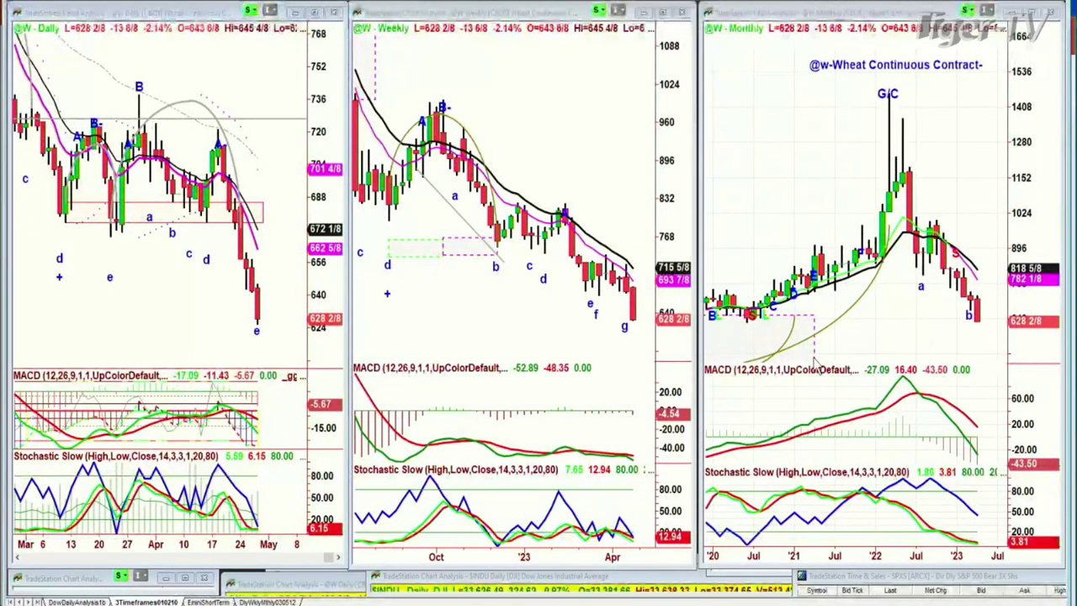
{"action": "left_click", "coordinate": [763, 363]}
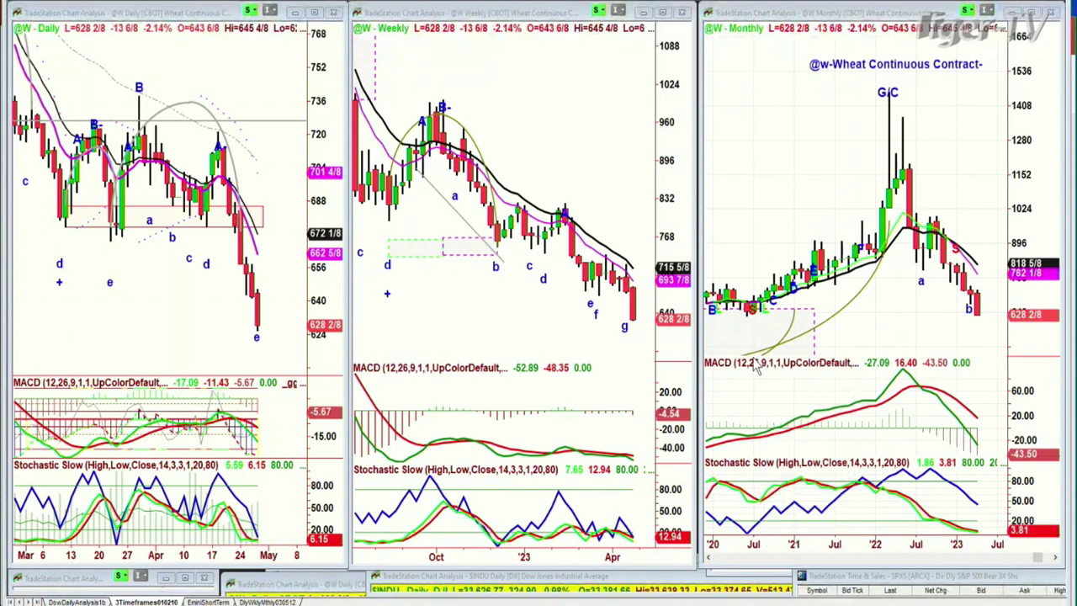
{"action": "mouse_move", "coordinate": [746, 250]}
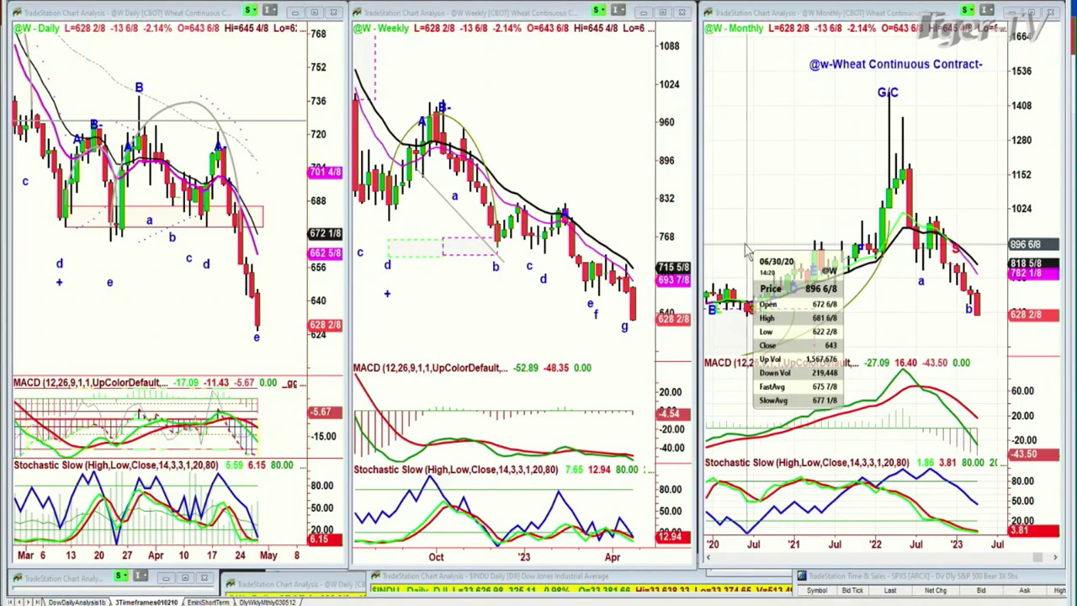
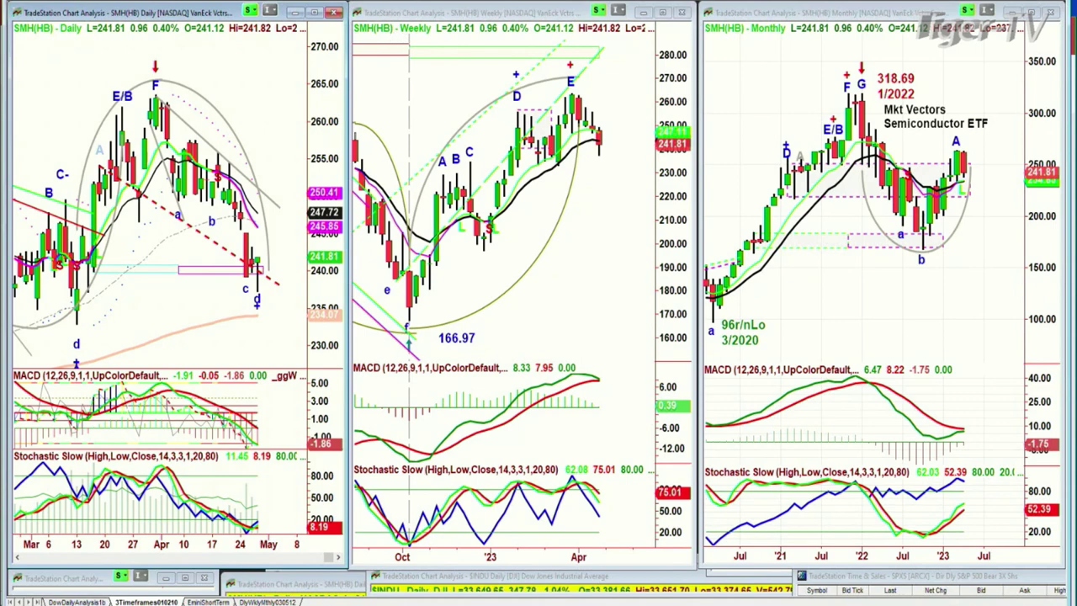
Load SPY in the three timeframe charts and check the DowDailyAnalysis1b workspace before returning to 3Timeframes010210.
{"action": "type", "text": "SPY"}
{"action": "key", "text": "Return"}
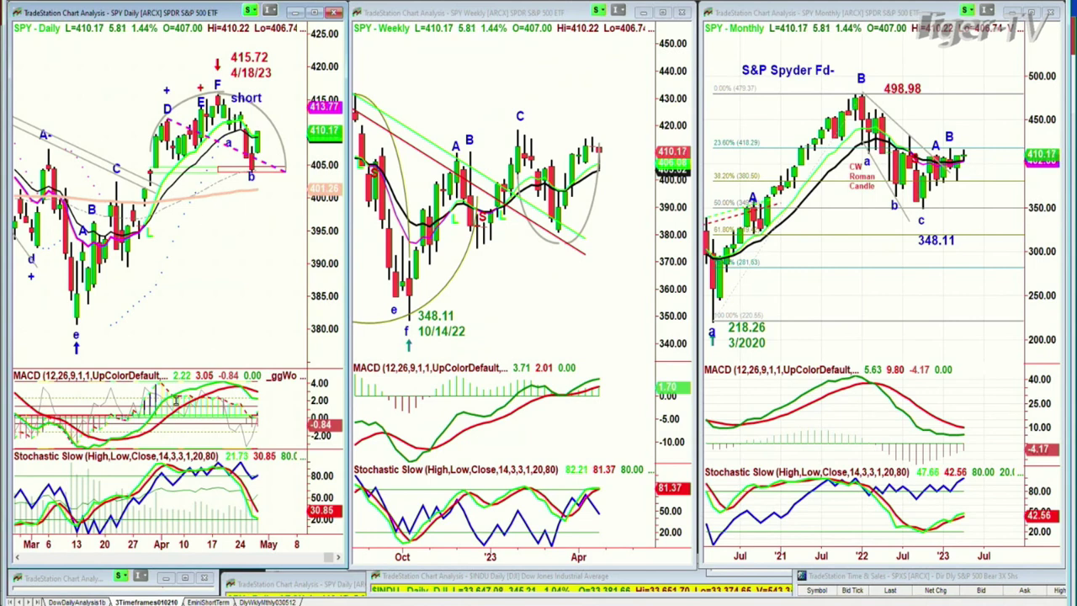
{"action": "mouse_move", "coordinate": [253, 601]}
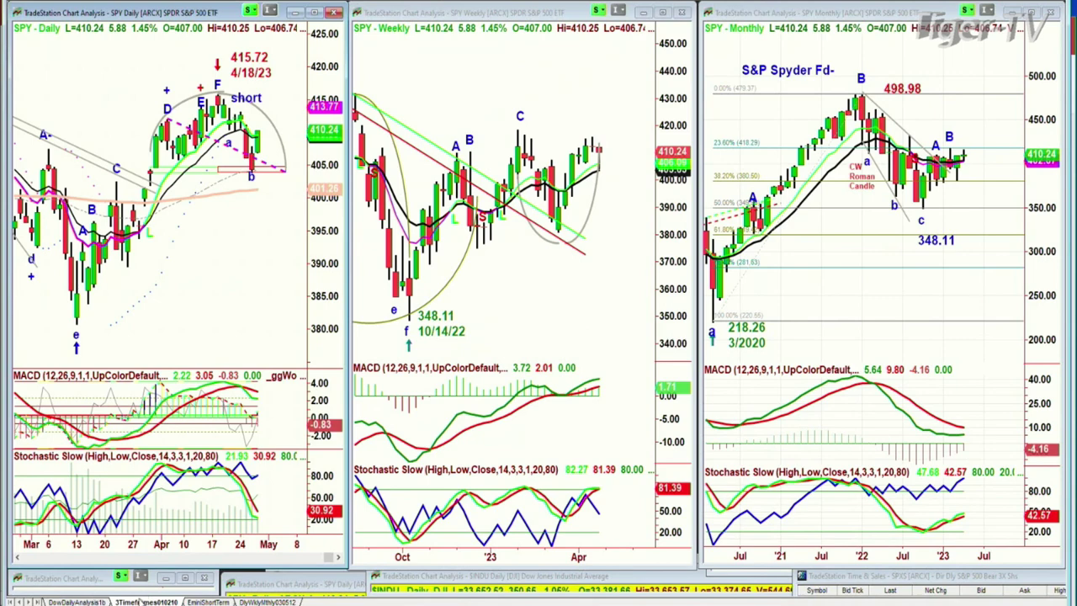
{"action": "left_click", "coordinate": [78, 602]}
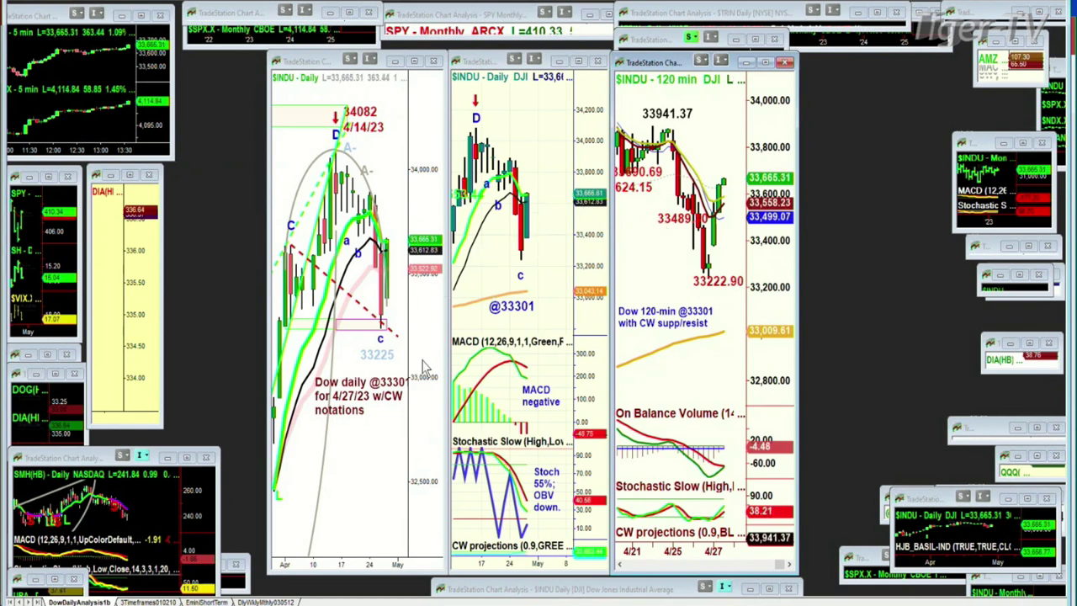
{"action": "left_click", "coordinate": [126, 603]}
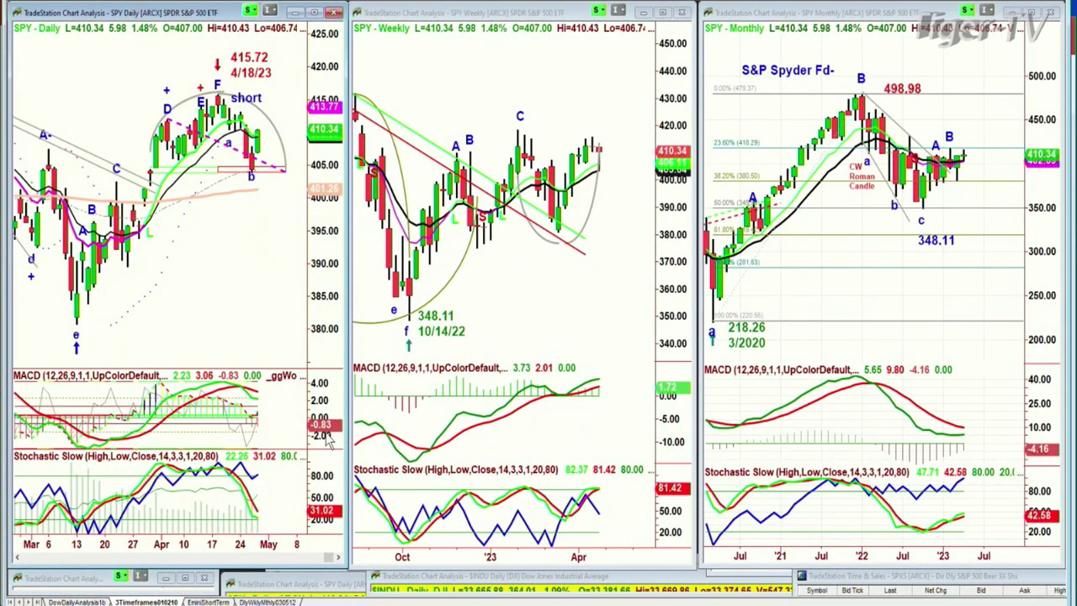
Load SMH, highlight the dashed grey line and the salmon moving average on the daily chart, and view earlier weekly bars.
{"action": "type", "text": "SMH"}
{"action": "key", "text": "Return"}
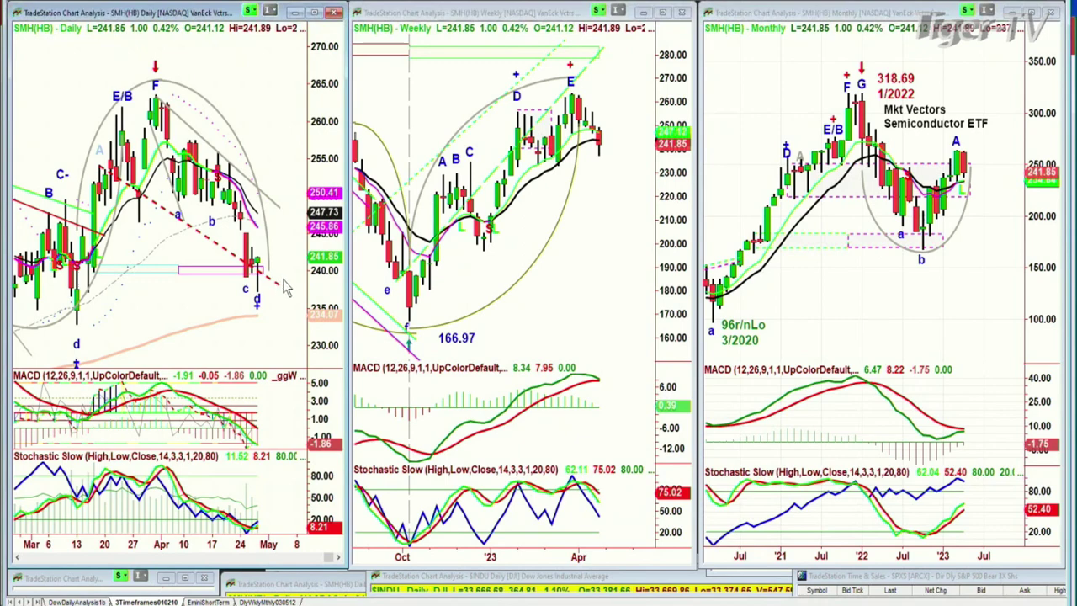
{"action": "left_click", "coordinate": [282, 307]}
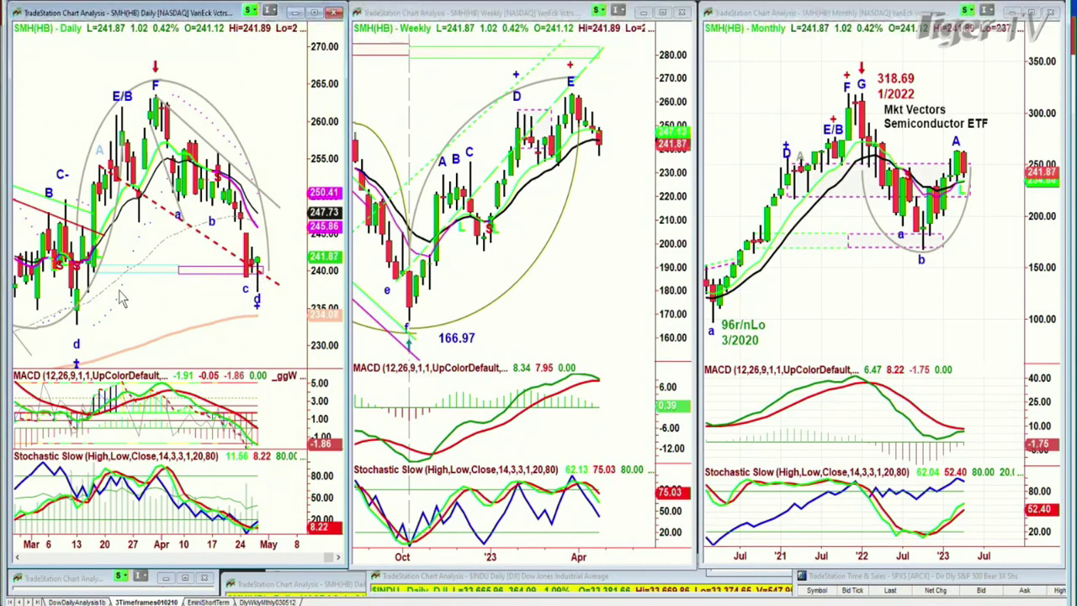
{"action": "mouse_move", "coordinate": [105, 299]}
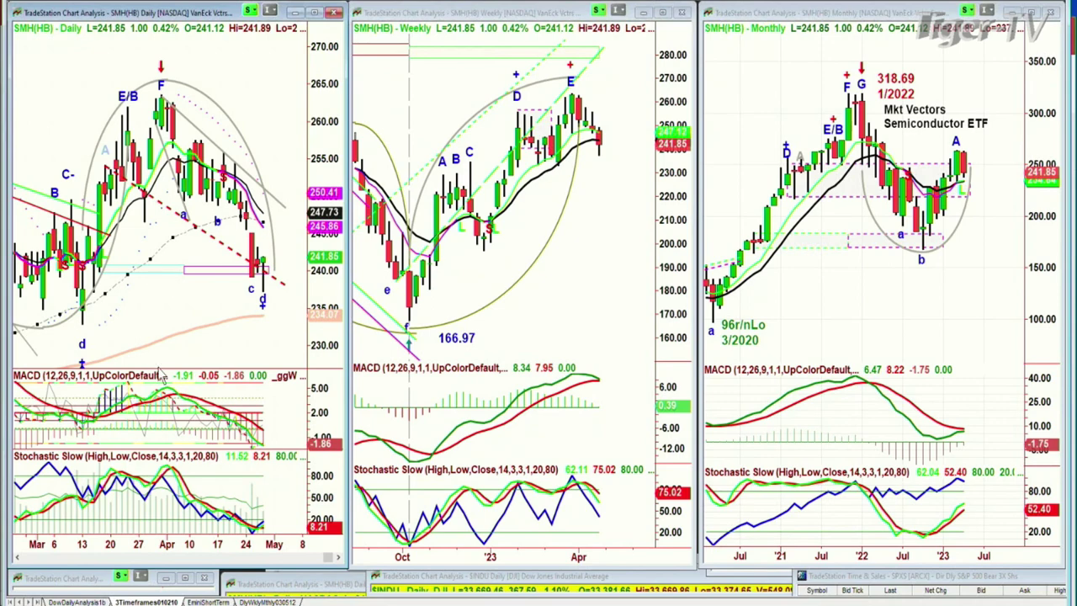
{"action": "left_click", "coordinate": [163, 337]}
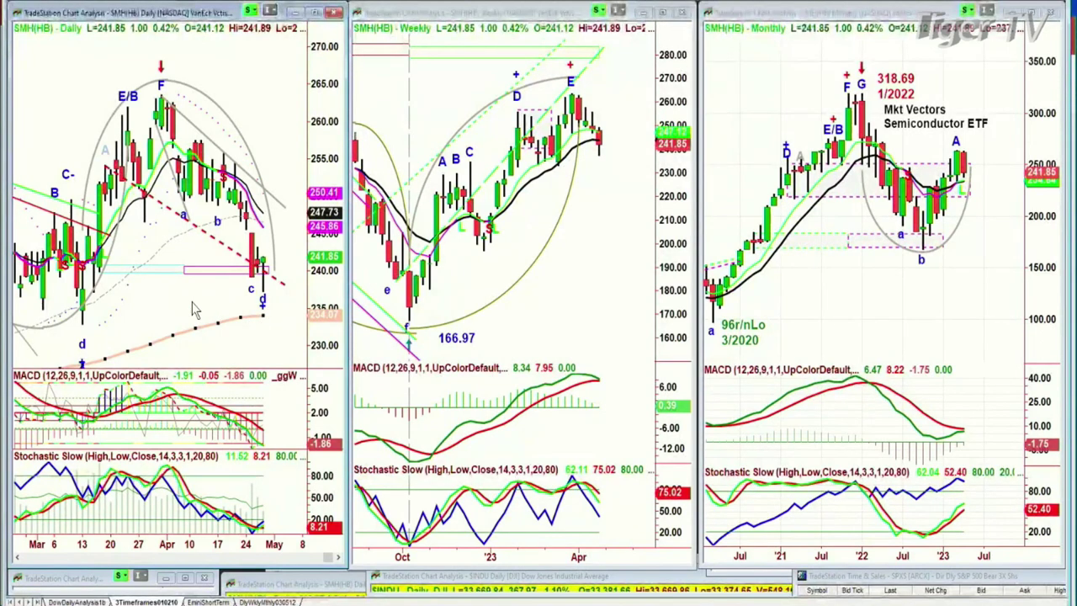
{"action": "left_click", "coordinate": [199, 327]}
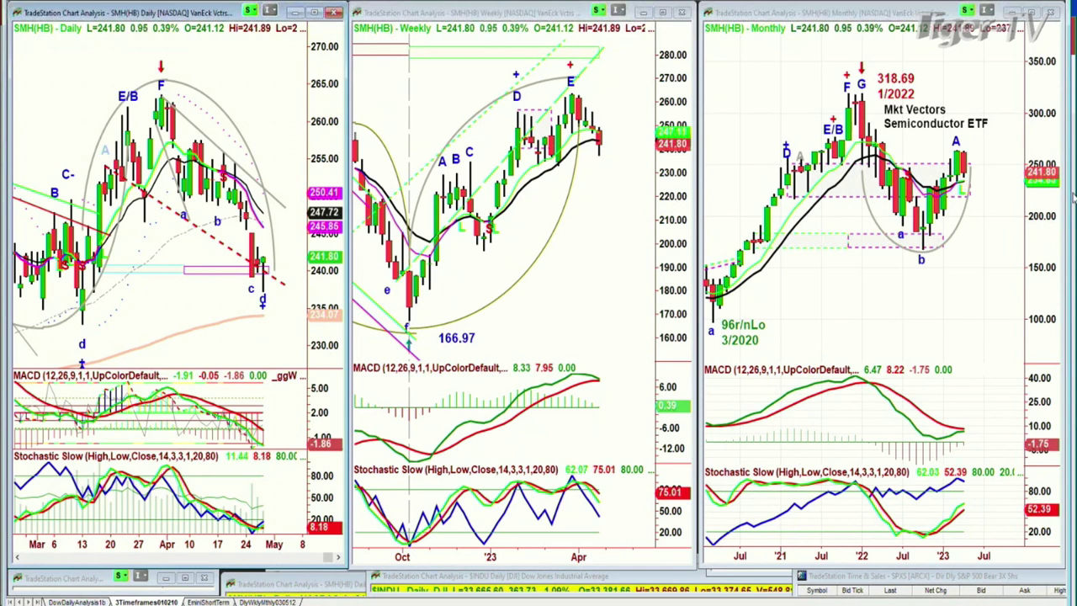
{"action": "scroll", "coordinate": [640, 241], "scroll_direction": "left", "scroll_amount": 5}
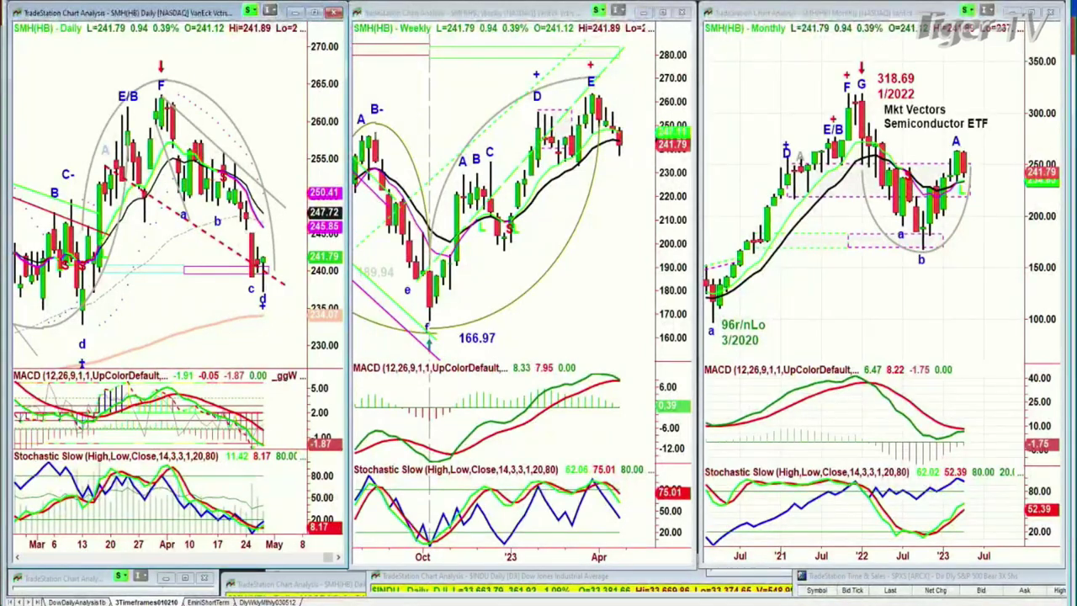
Display the $SPX.X index followed by QQQ in the three timeframe charts and view slightly earlier QQQ weekly bars.
{"action": "key", "text": "Return"}
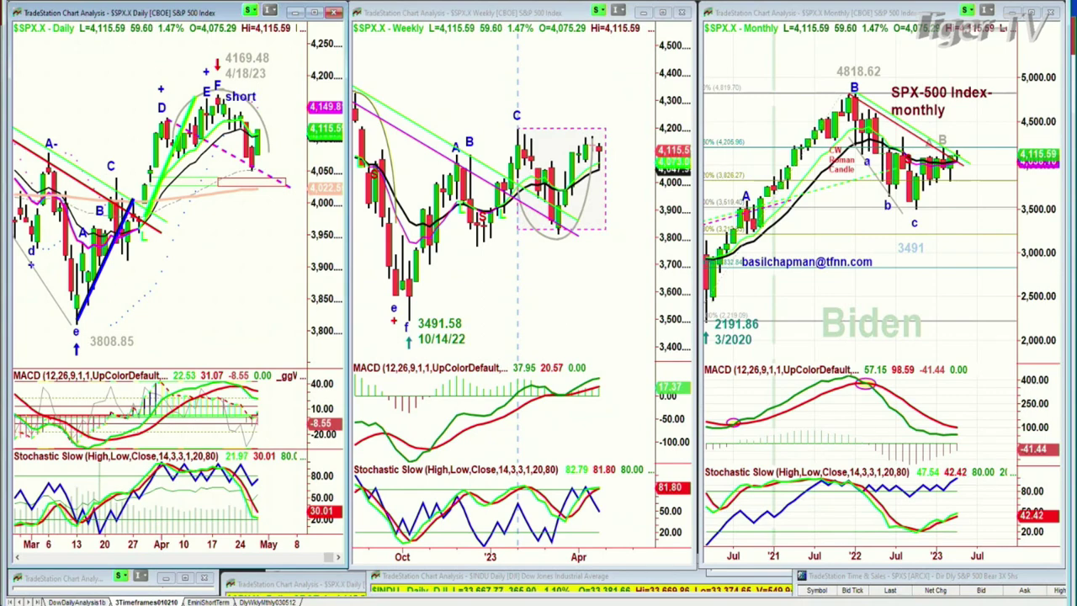
{"action": "type", "text": "QQQ"}
{"action": "key", "text": "Return"}
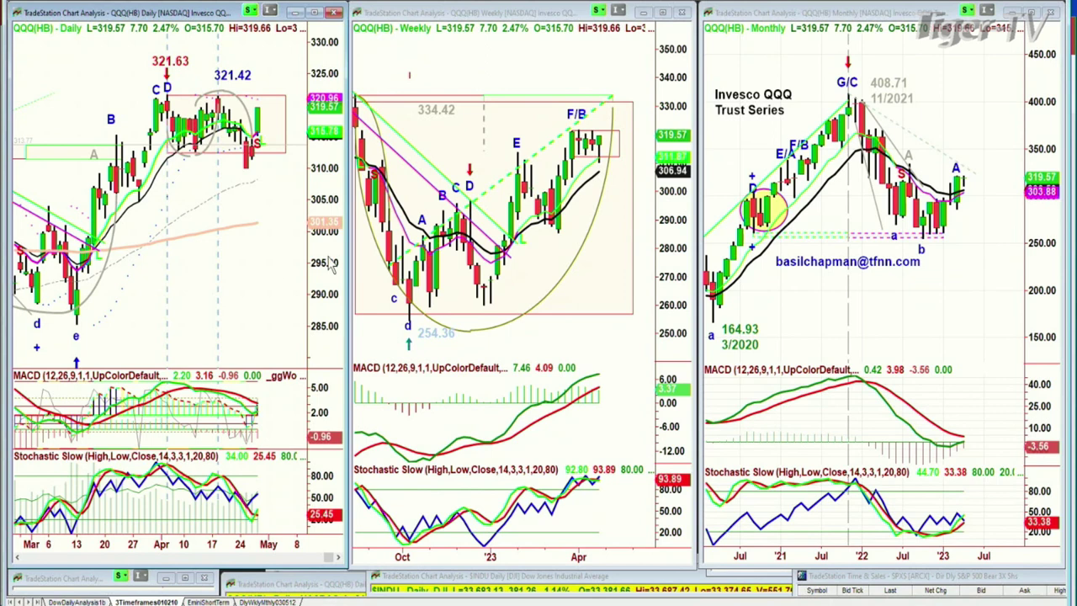
{"action": "scroll", "coordinate": [512, 210], "scroll_direction": "up", "scroll_amount": 2}
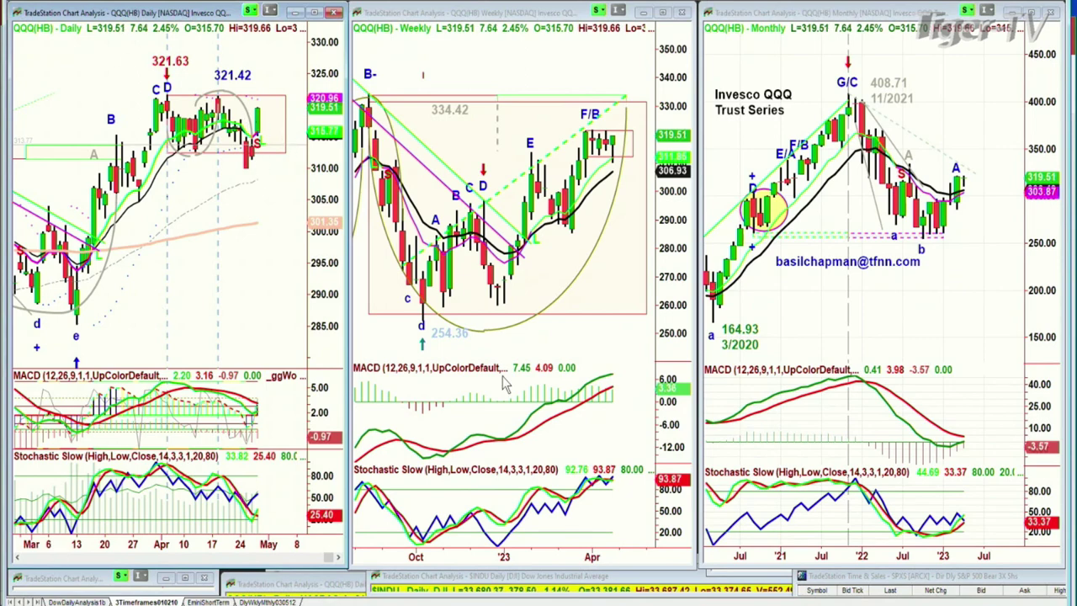
Display META followed by MSFT in the daily, weekly and monthly charts.
{"action": "type", "text": "META"}
{"action": "key", "text": "Return"}
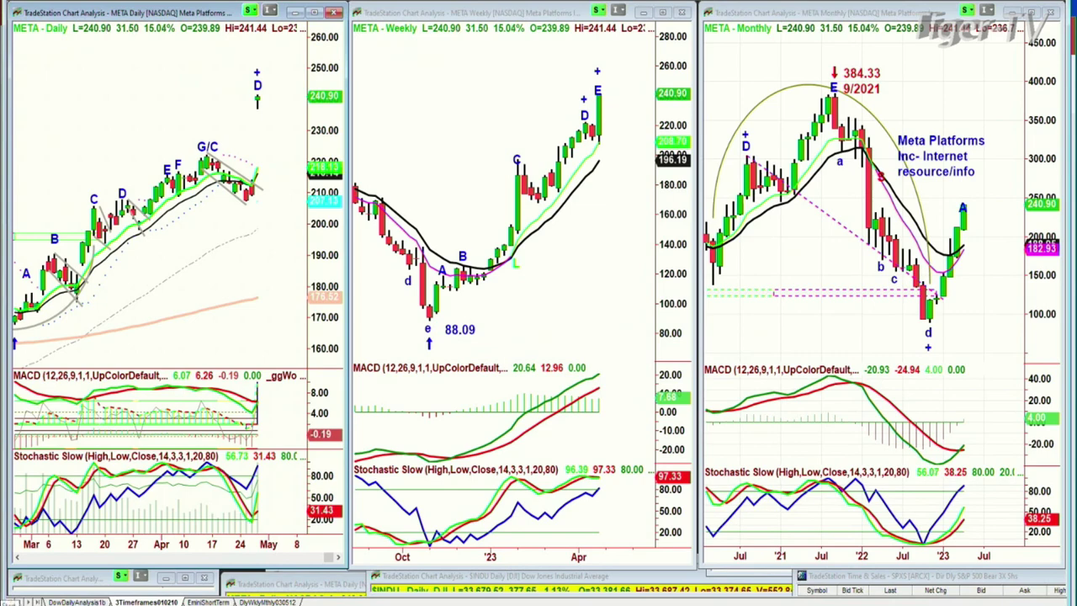
{"action": "type", "text": "MSFT"}
{"action": "key", "text": "Return"}
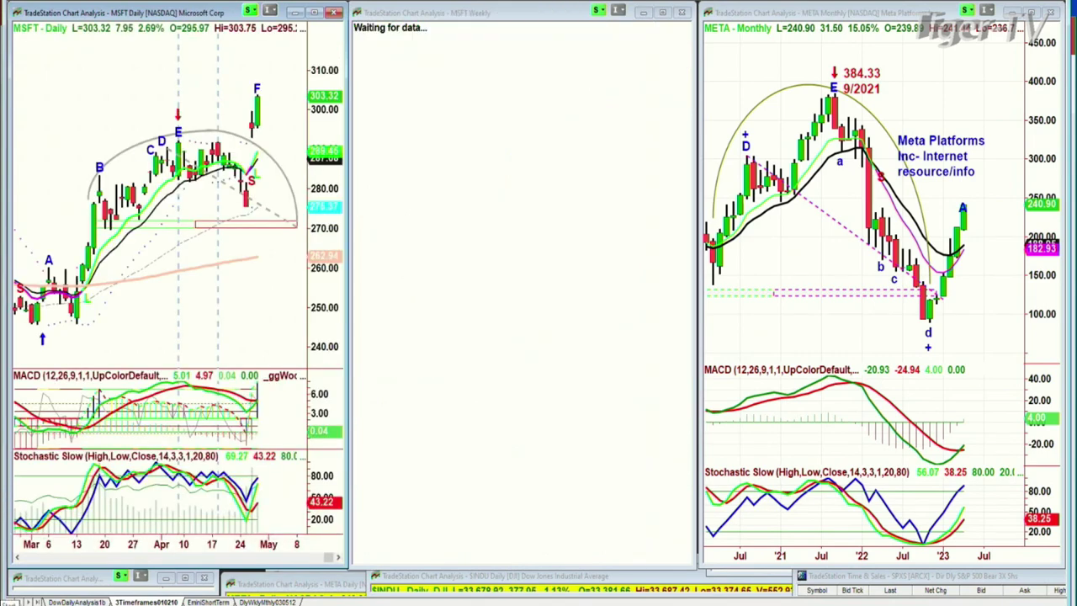